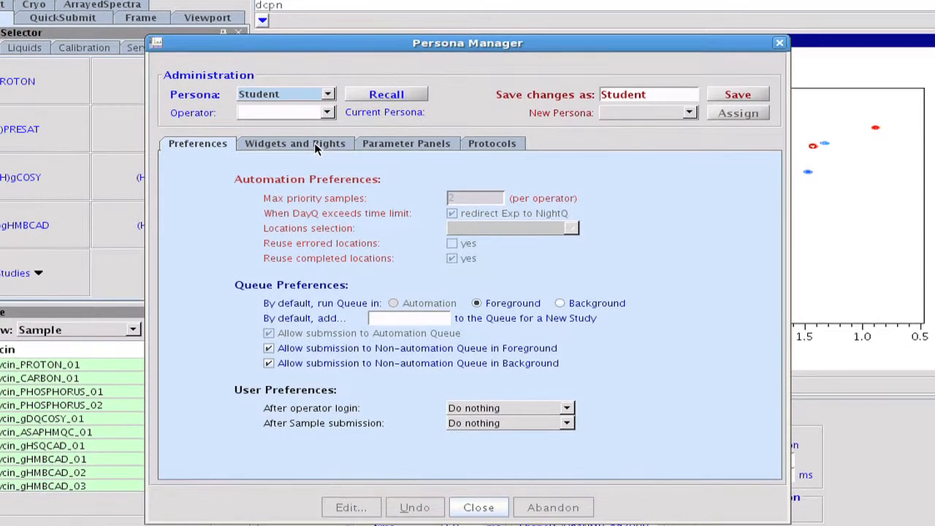
Examine the Student persona's widgets and rights, parameter panels, and the protocols in its Common and Liquids groups
left_click(317, 210)
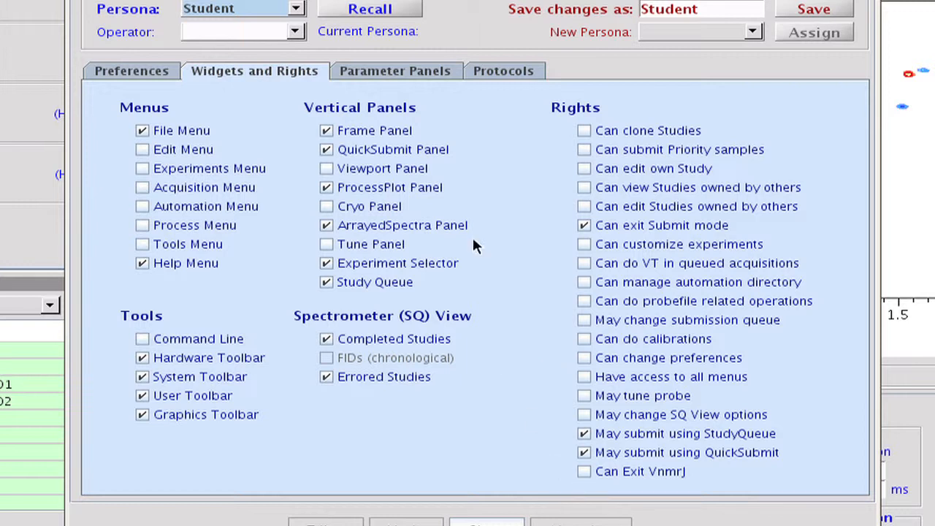
left_click(428, 70)
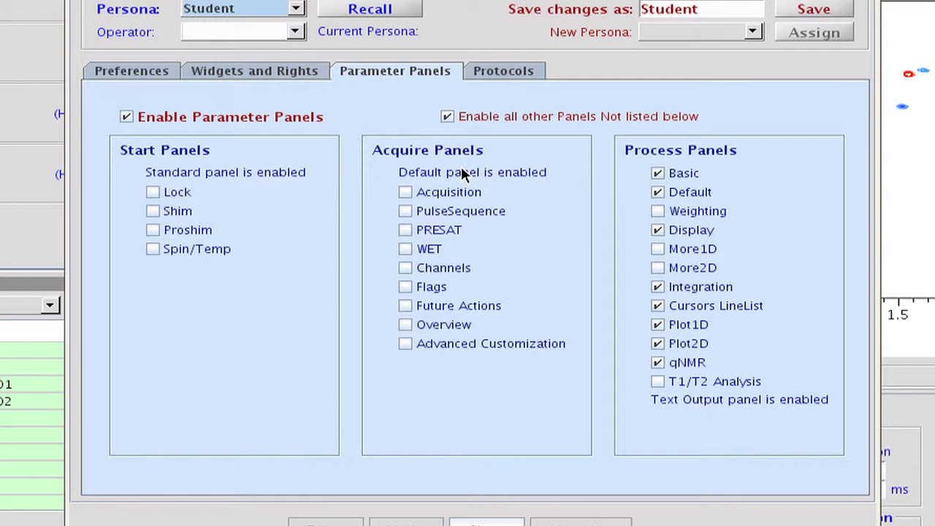
left_click(516, 69)
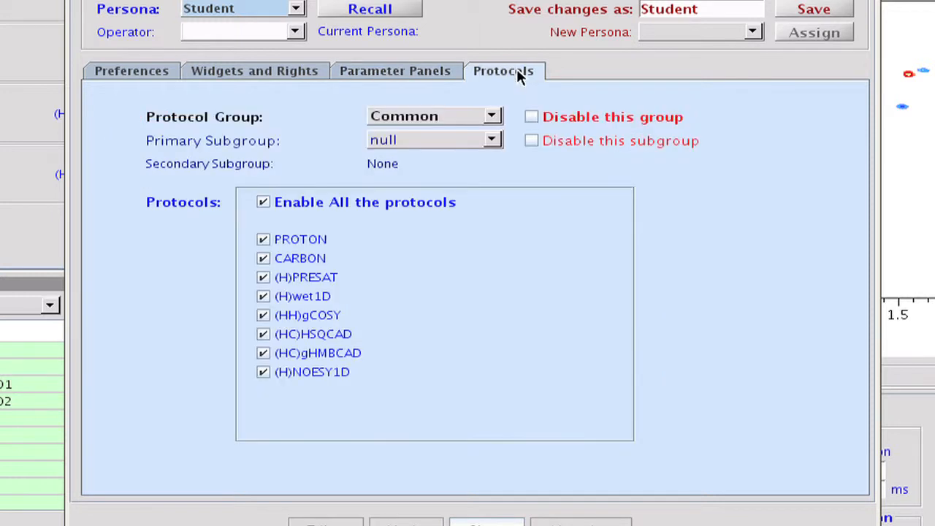
left_click(494, 117)
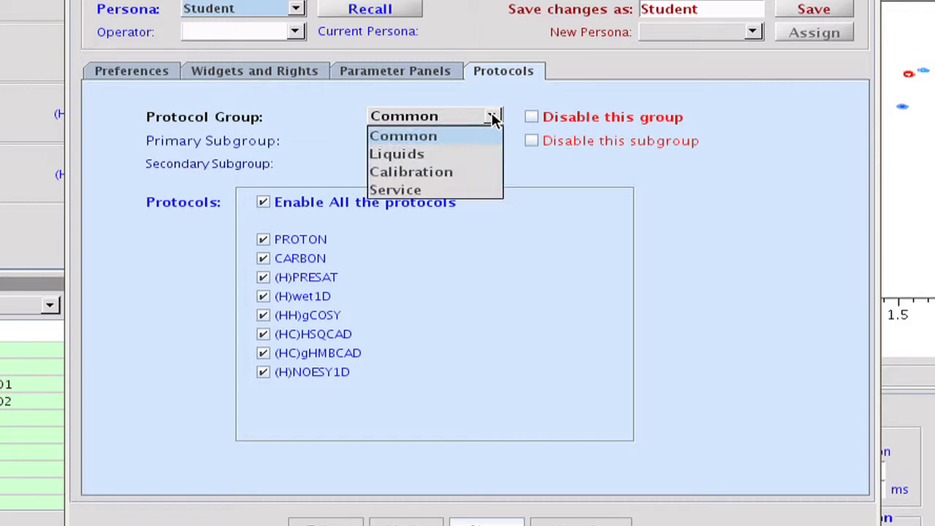
left_click(478, 155)
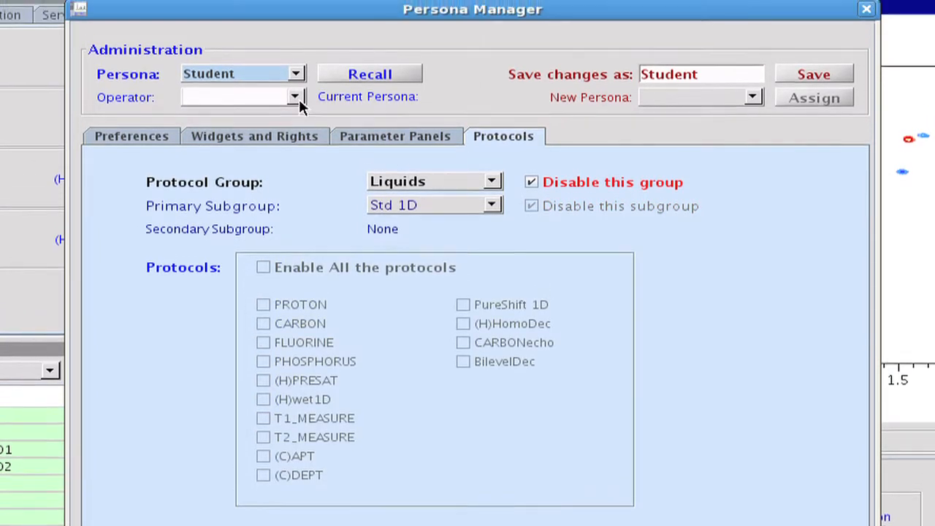
Select the second named operator in the administration settings and choose Student as the new persona
left_click(295, 94)
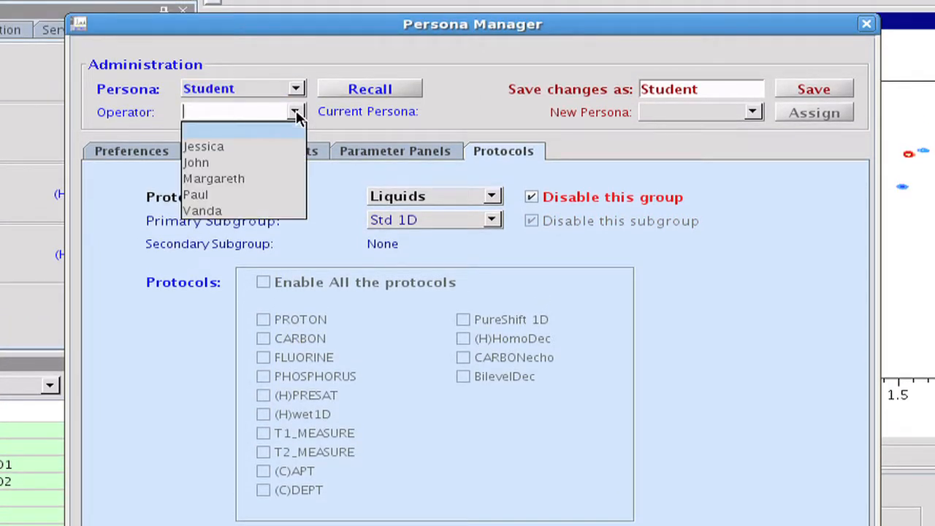
left_click(283, 164)
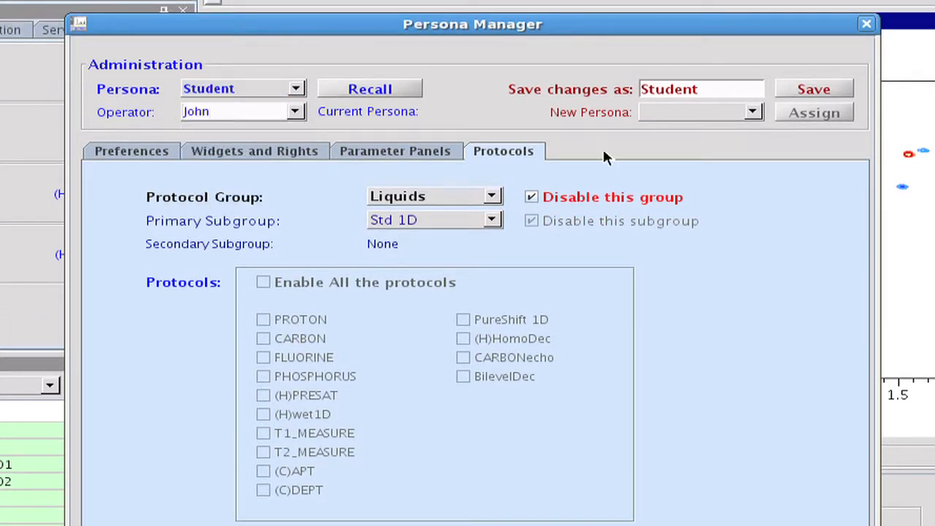
left_click(753, 114)
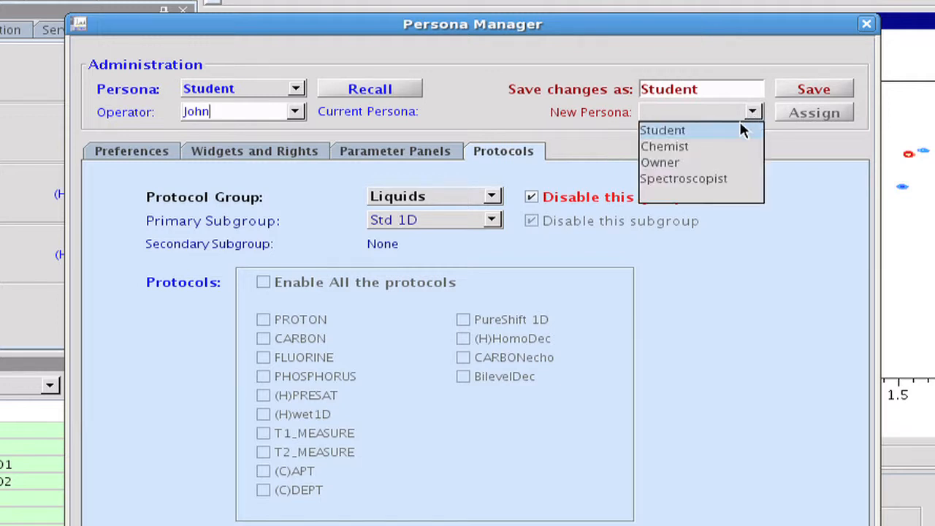
left_click(738, 132)
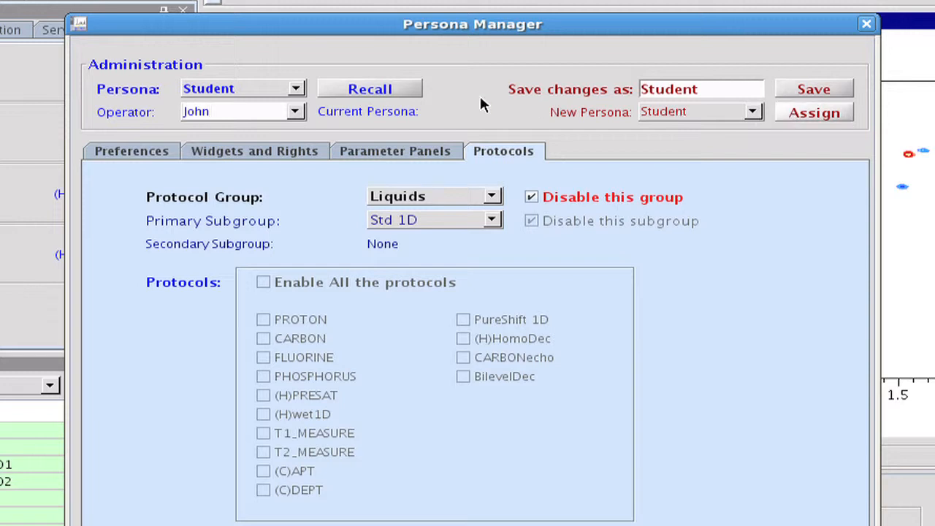
Recall the Spectroscopist persona so its settings load in the Persona Manager
left_click(295, 89)
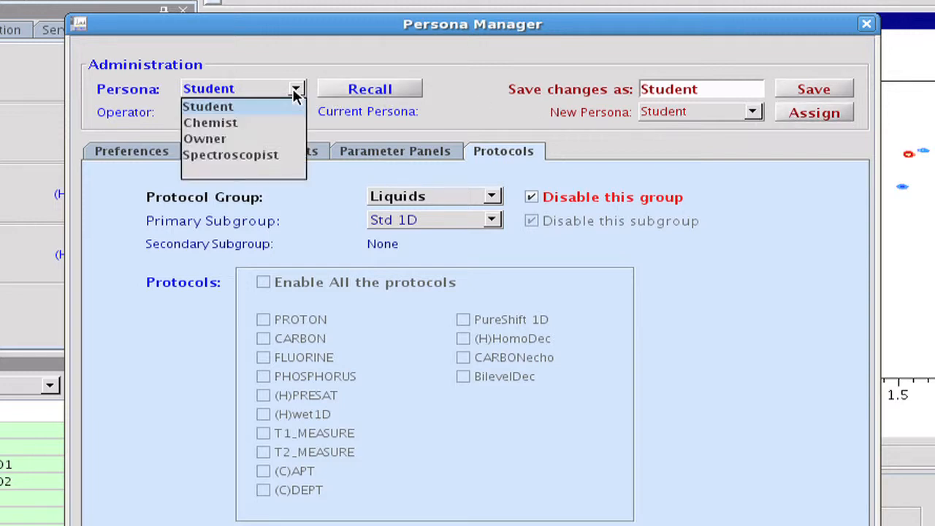
left_click(272, 157)
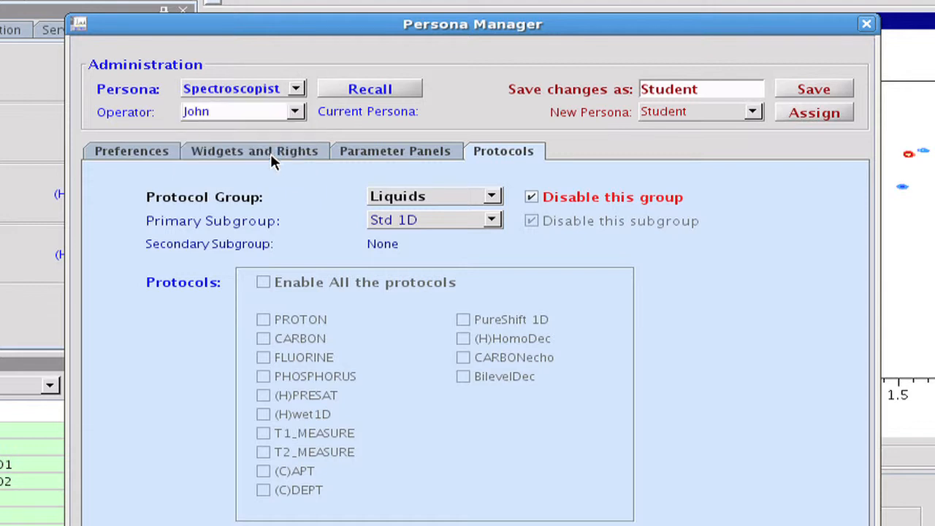
left_click(371, 89)
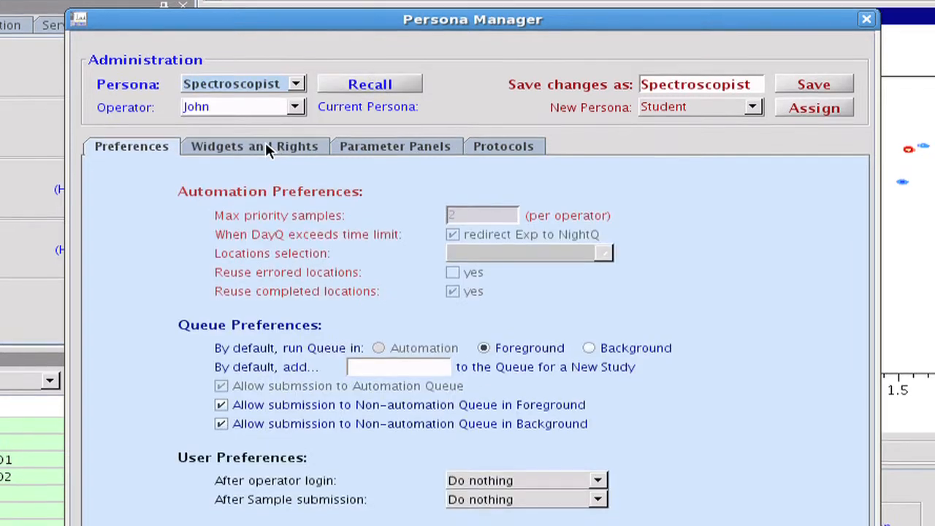
Examine the Spectroscopist persona's widgets and rights, parameter panels, and the protocols in its Liquids and Service groups
left_click(265, 129)
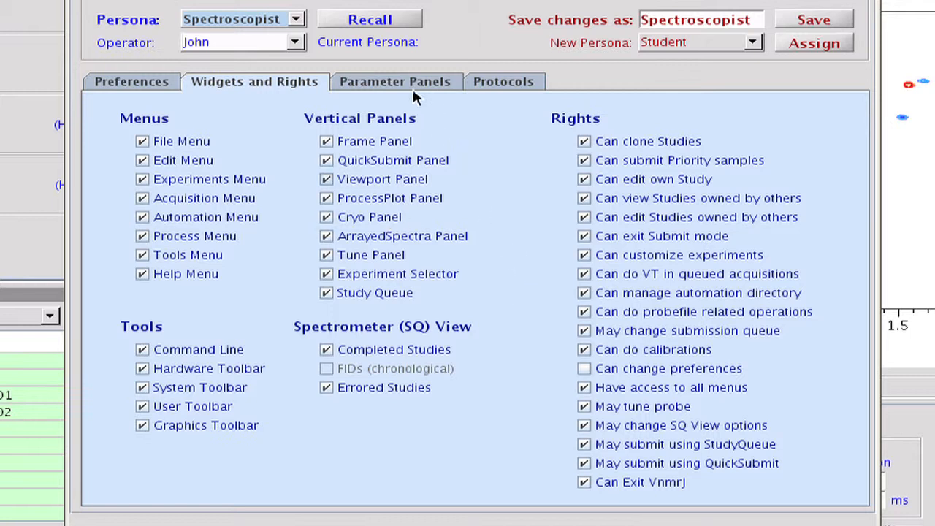
left_click(392, 83)
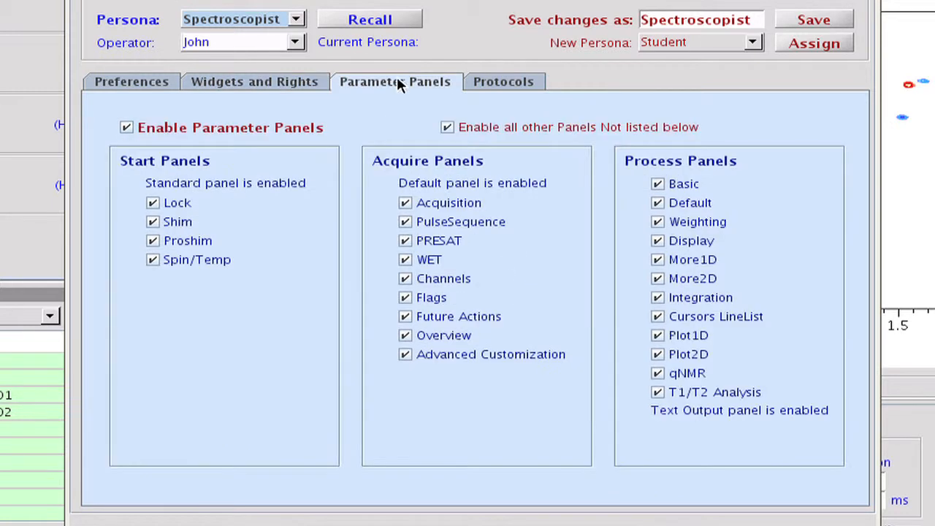
left_click(504, 82)
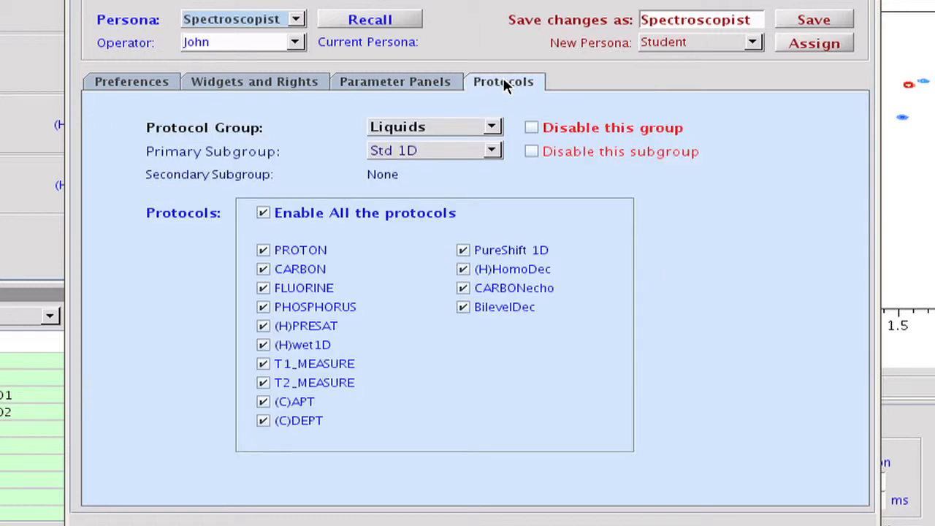
left_click(493, 127)
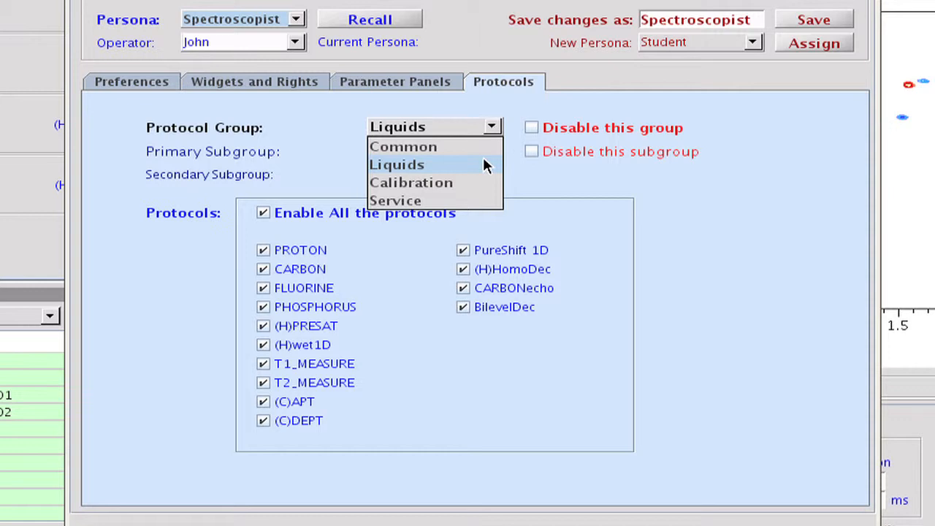
left_click(478, 201)
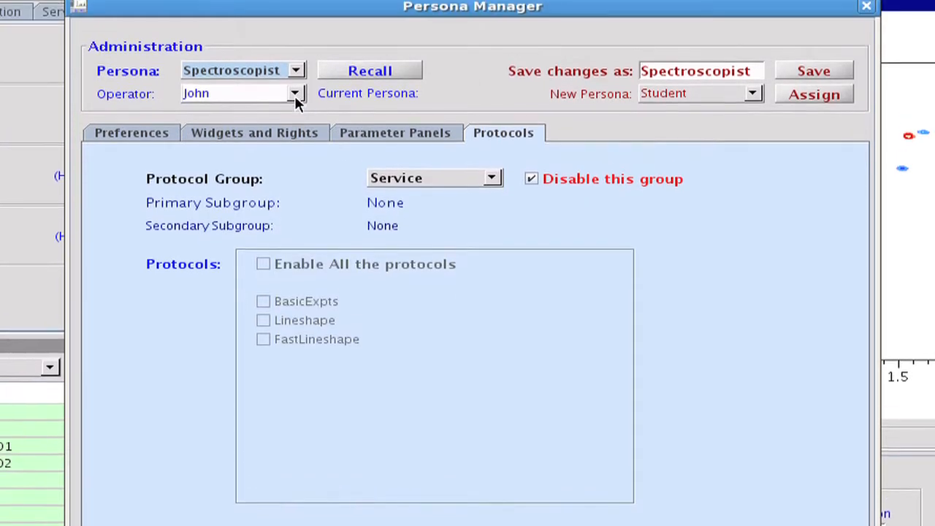
Select the first named operator in the administration settings and choose Spectroscopist as the new persona
left_click(293, 123)
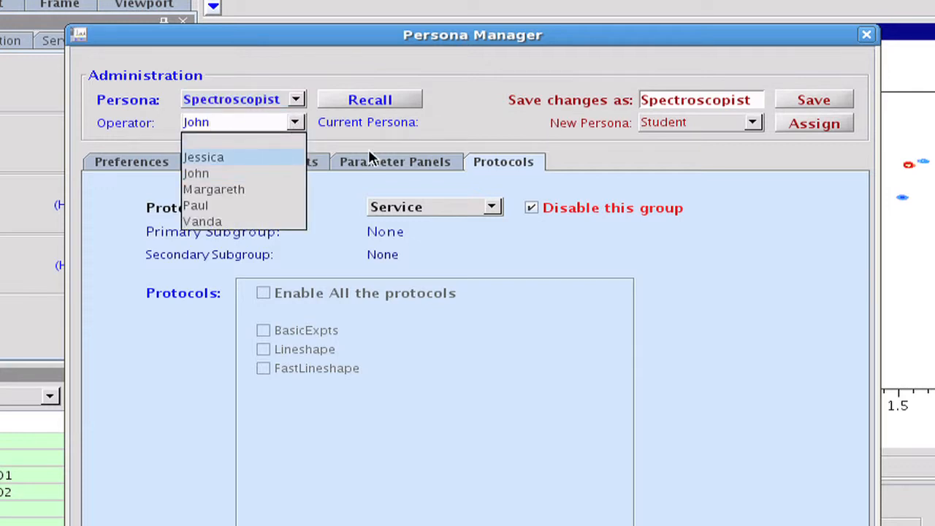
left_click(280, 156)
left_click(753, 124)
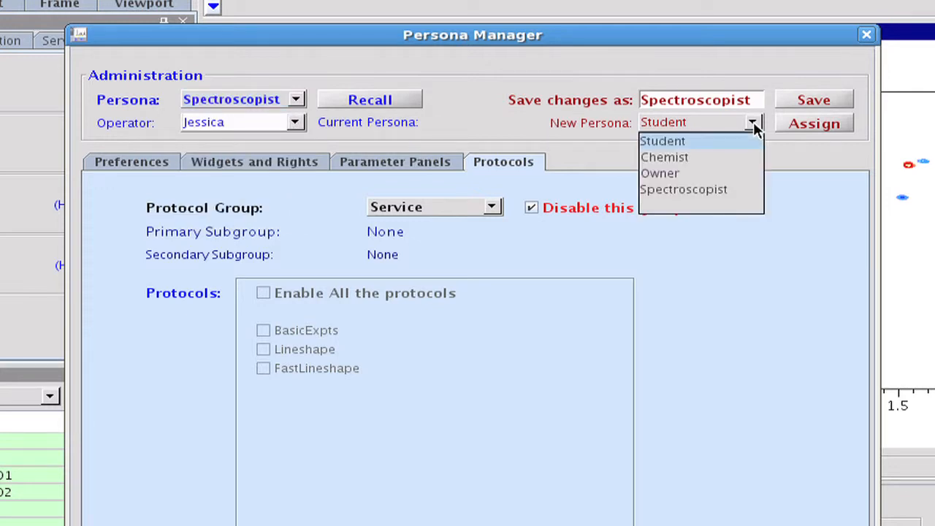
left_click(712, 189)
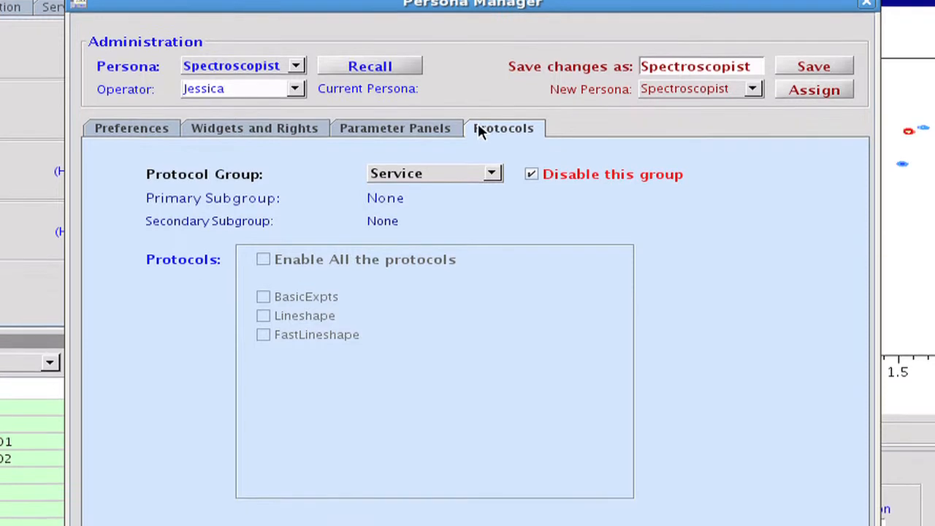
Disable the Tools Menu, the Cryo Panel, and the rights for priority samples, automation directory management, probefile operations and submission queue changes
left_click(264, 162)
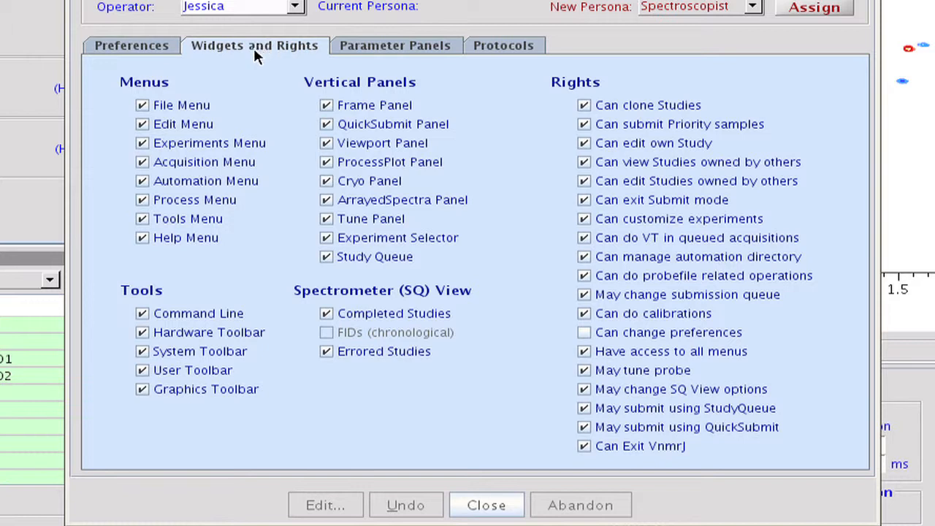
left_click(194, 216)
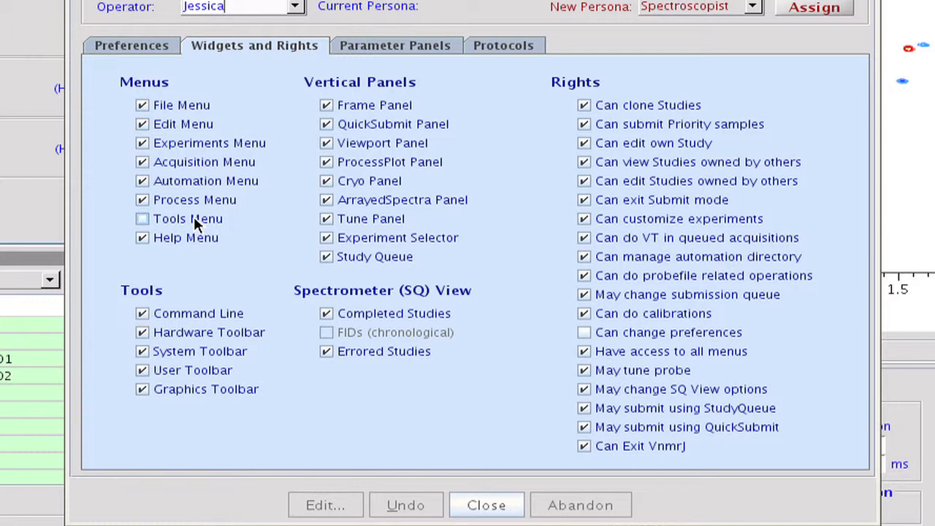
left_click(359, 179)
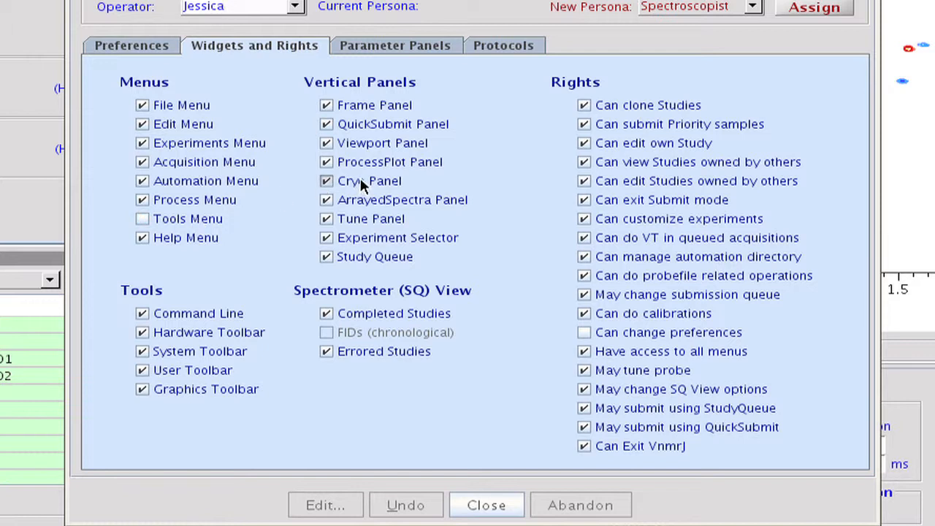
left_click(626, 123)
left_click(671, 253)
left_click(672, 282)
left_click(677, 301)
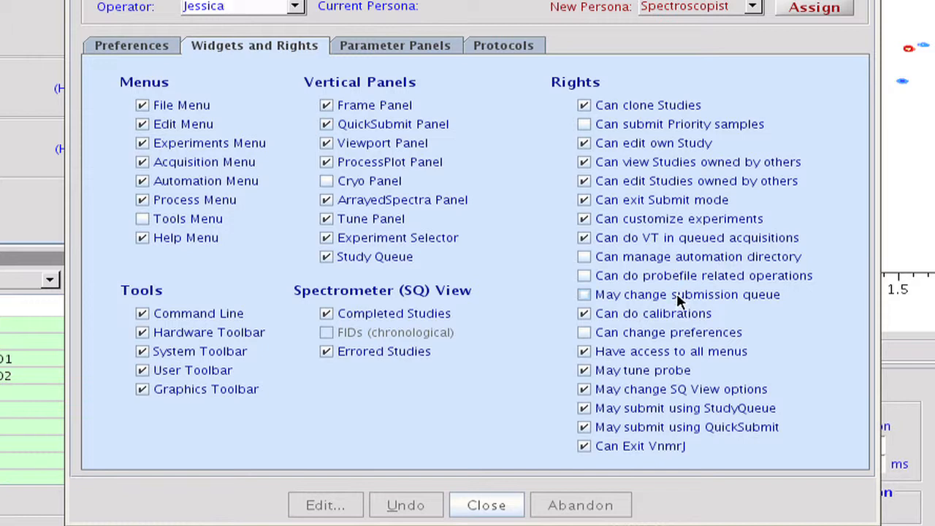
Disable the Advanced Customization acquire panel and the (CC)corr and Dosy 3D subgroups of the Liquids protocol group
left_click(413, 45)
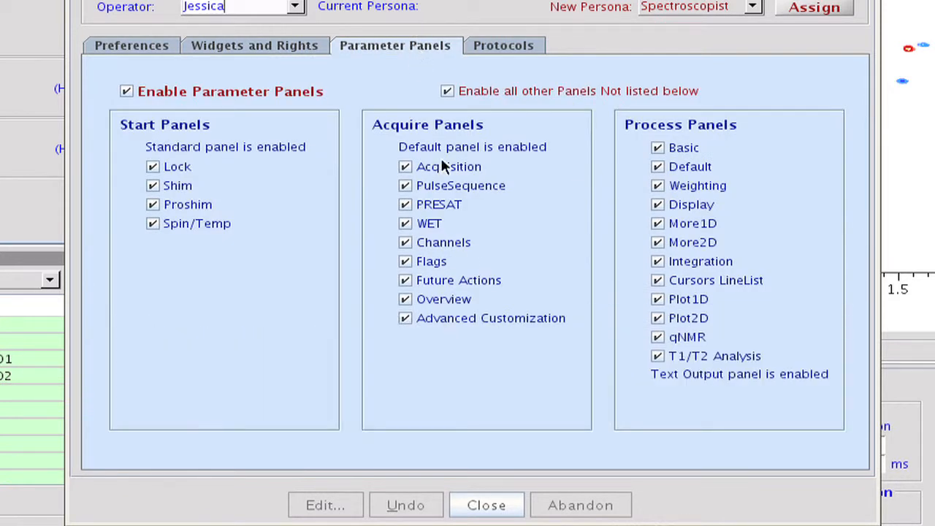
left_click(484, 315)
left_click(512, 46)
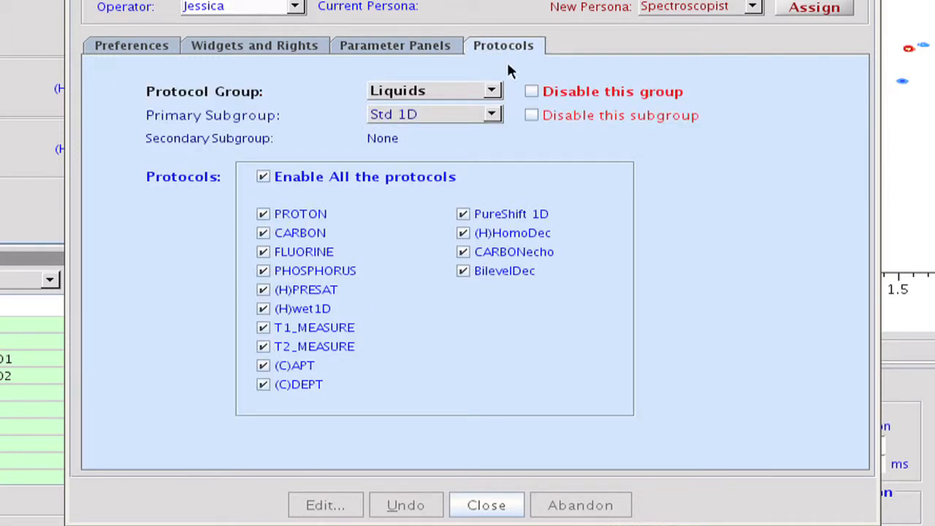
left_click(491, 117)
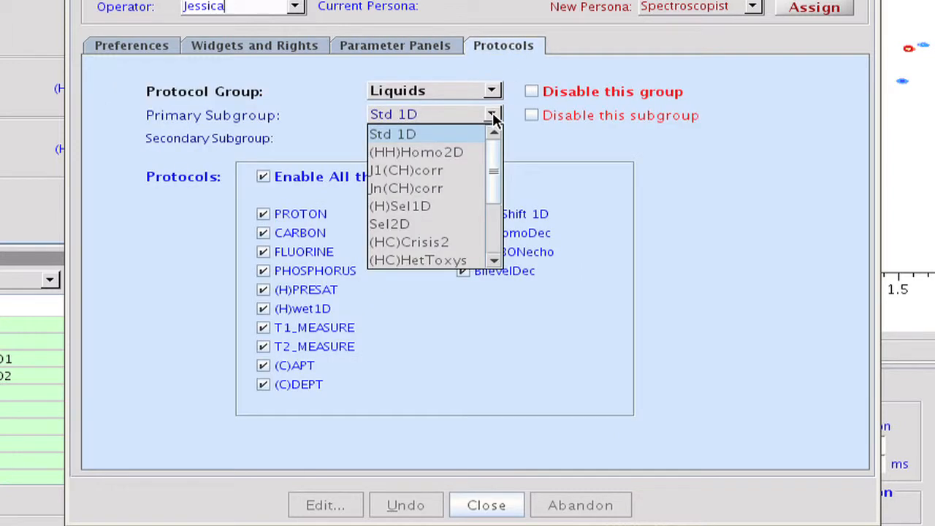
left_click_drag(494, 195, 492, 256)
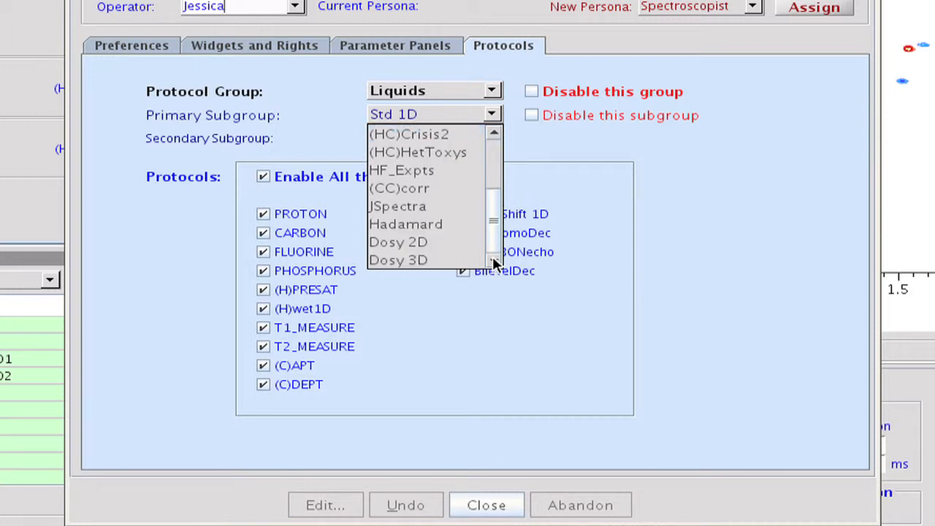
left_click(431, 190)
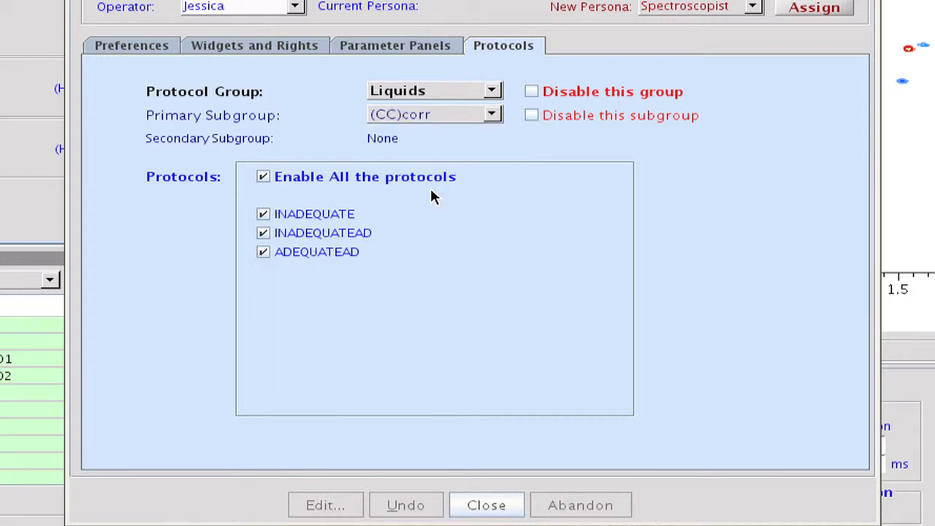
left_click(530, 115)
left_click(491, 115)
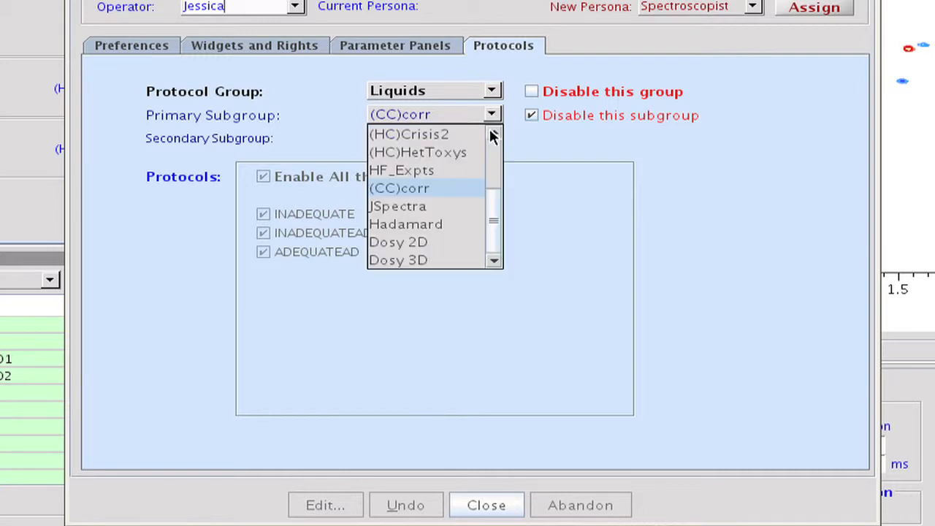
left_click(438, 261)
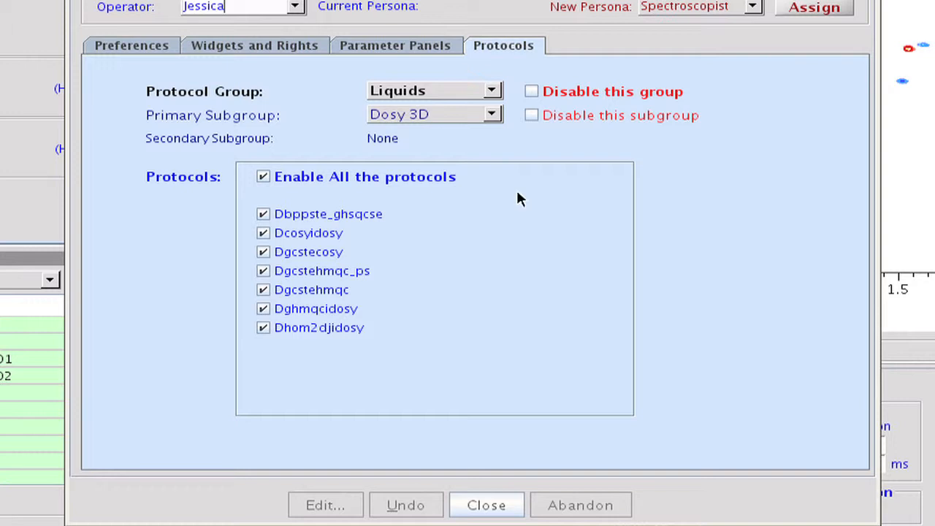
left_click(531, 116)
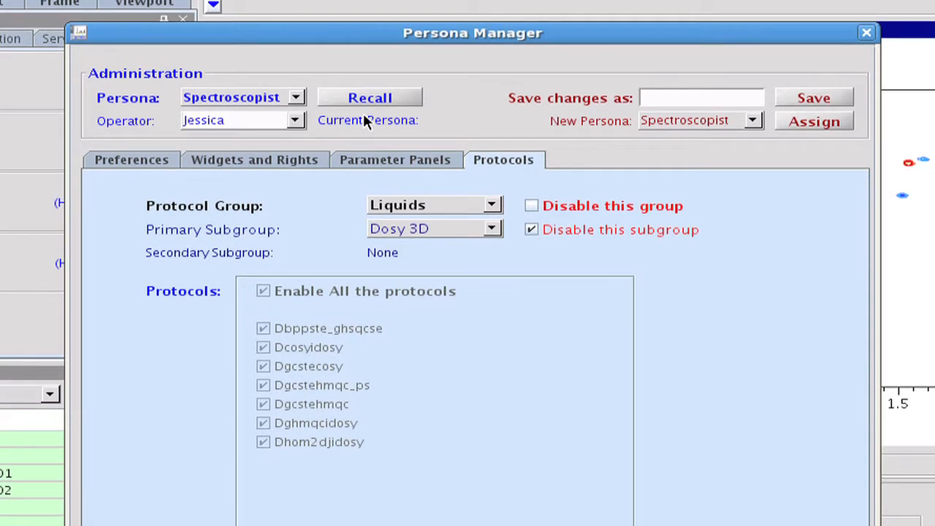
Save the modified Spectroscopist settings as a new persona named PhDStudent
left_click(653, 96)
type("PhDStudent")
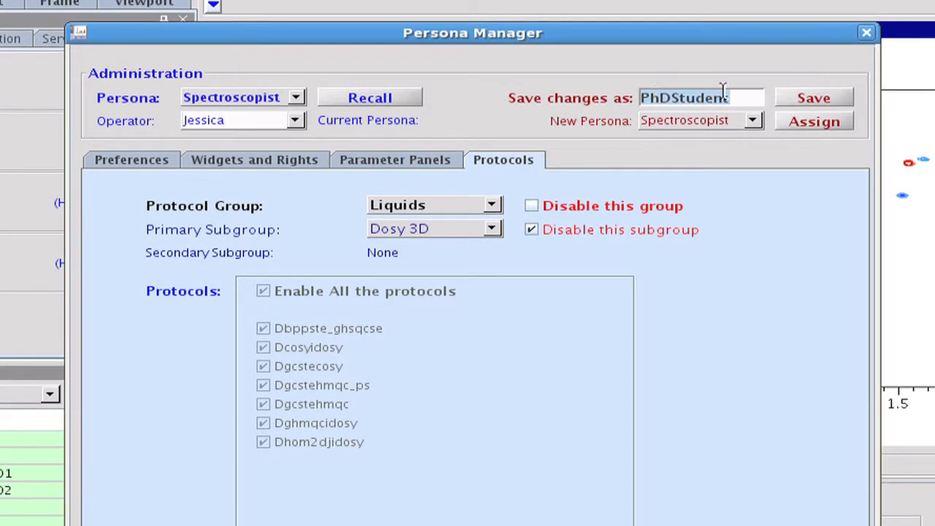
left_click(805, 93)
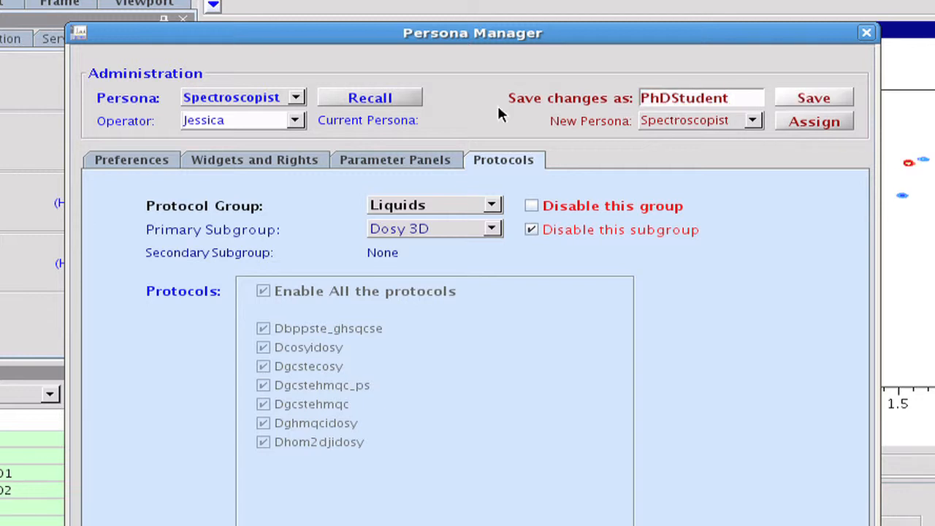
Assign the PhDStudent persona to the third named operator and close the Persona Manager
left_click(295, 121)
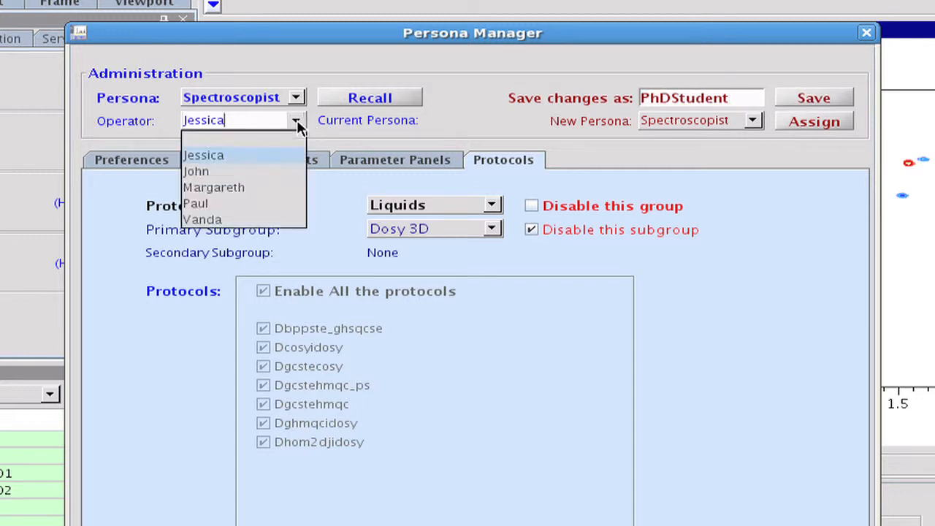
left_click(273, 190)
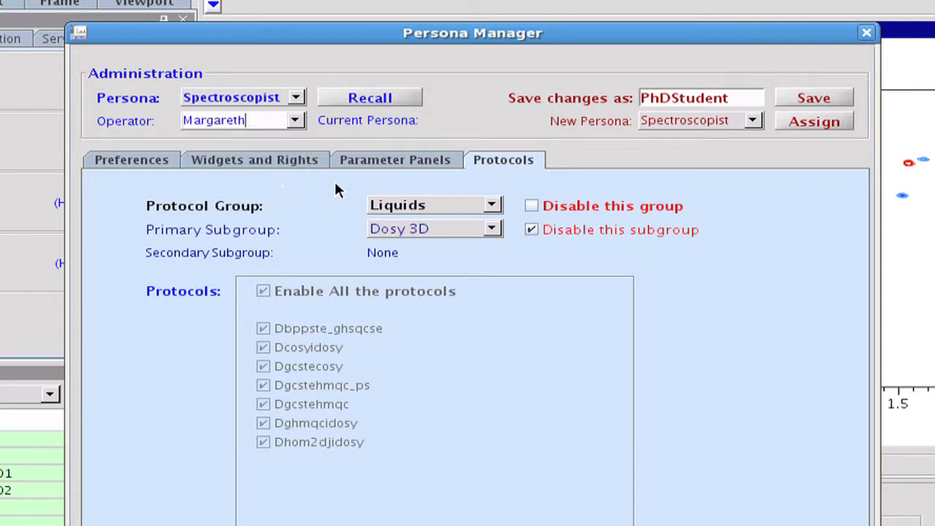
left_click(751, 122)
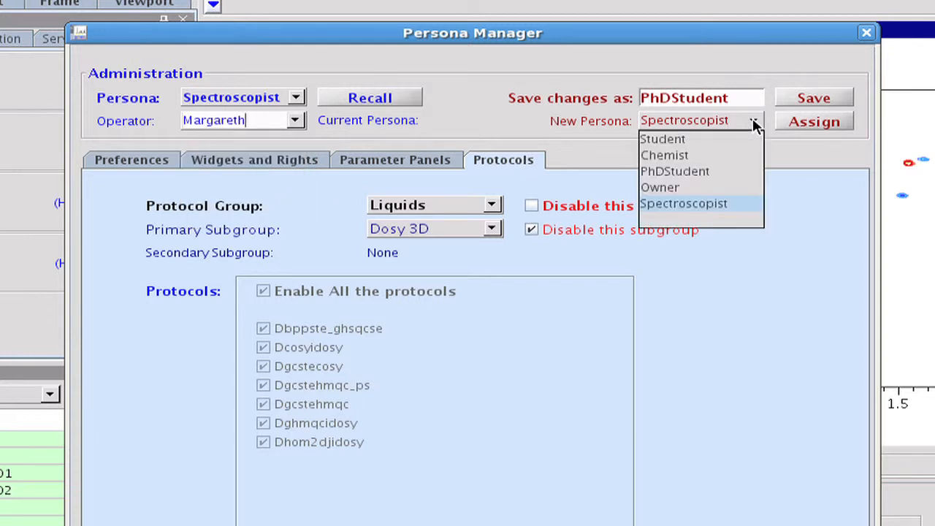
left_click(721, 174)
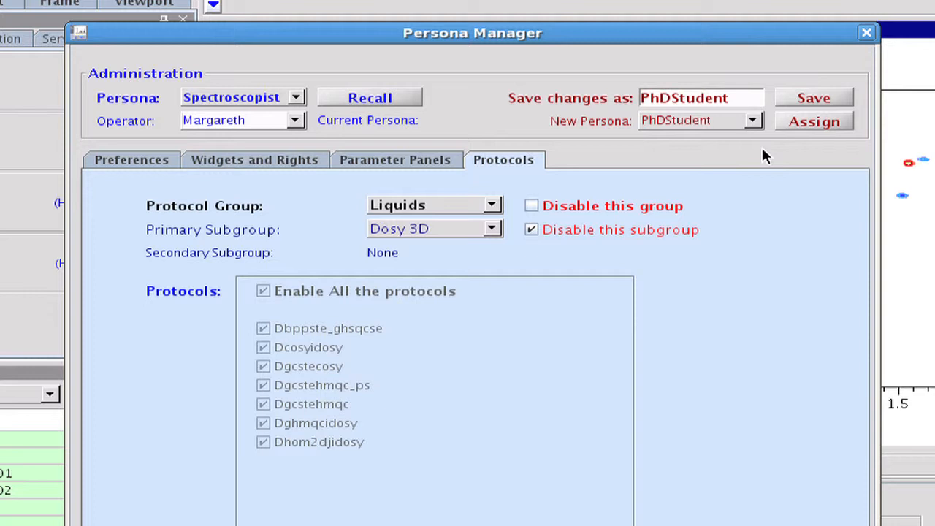
left_click(797, 122)
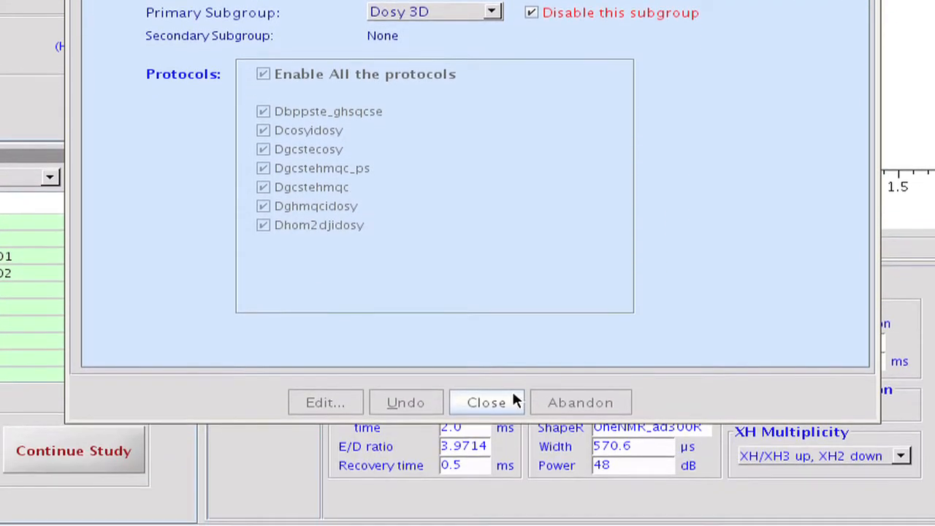
left_click(499, 454)
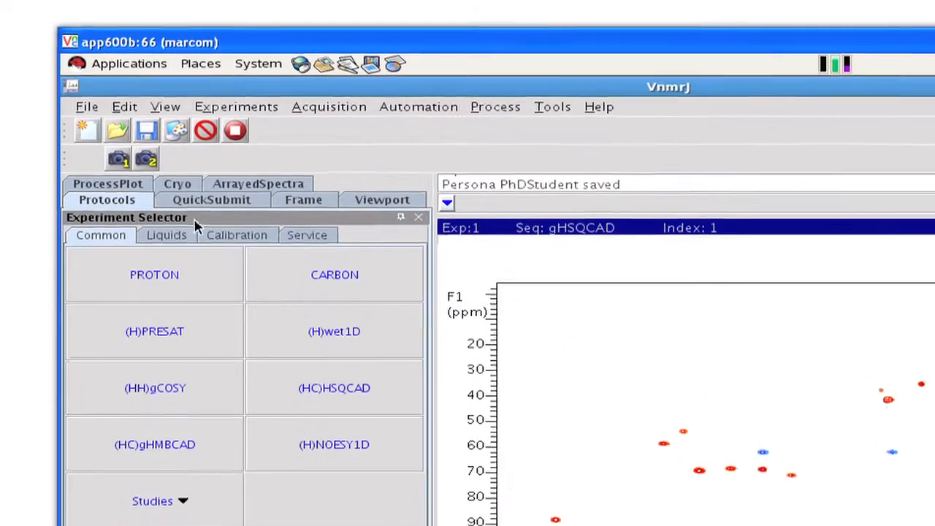
Switch to the third operator in the login list using the account password, and view that operator's Acquire and Process panels
left_click(79, 119)
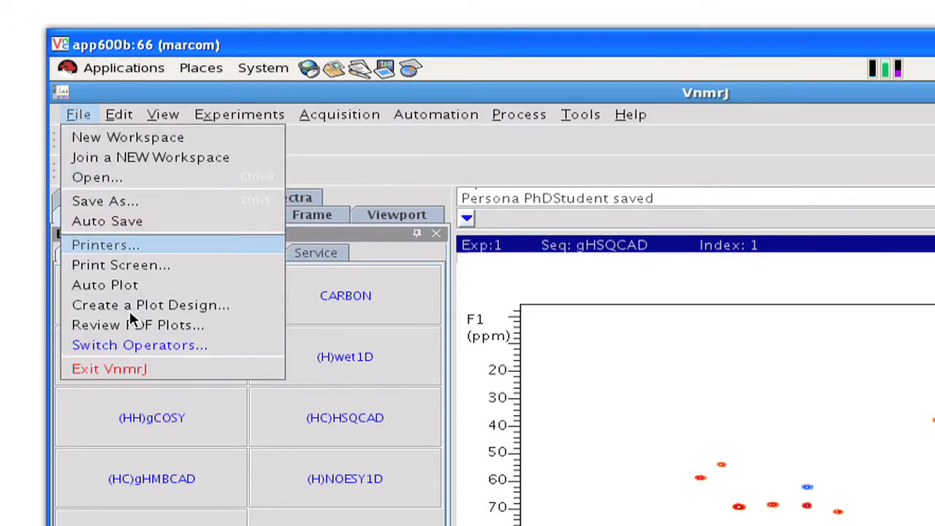
left_click(130, 344)
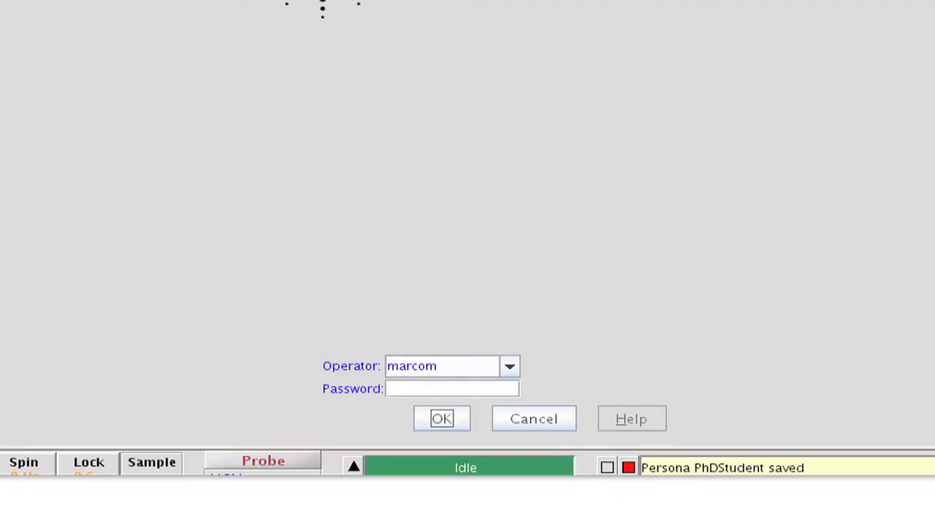
type("*******")
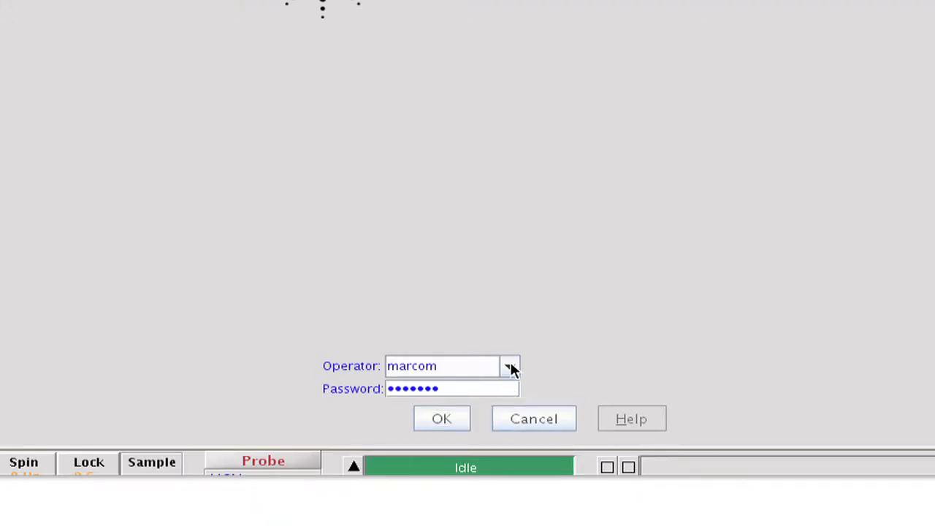
left_click(510, 365)
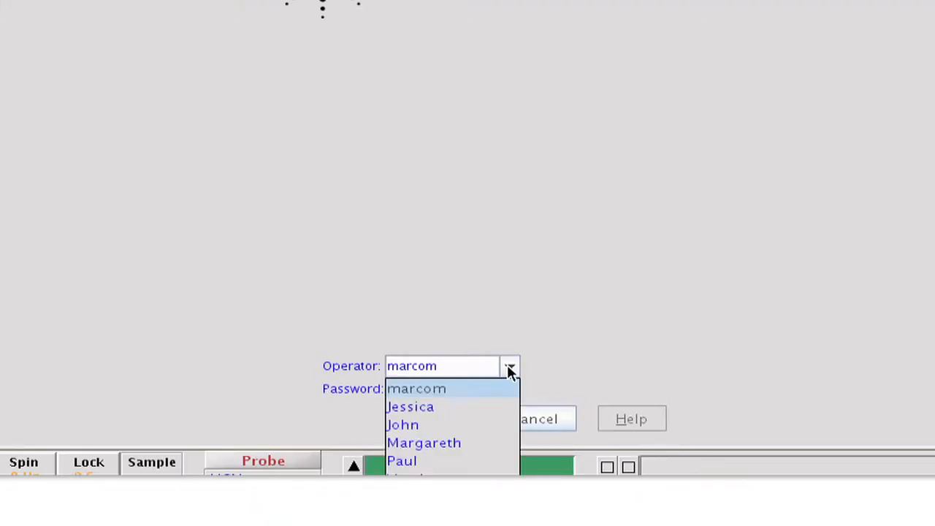
left_click(493, 426)
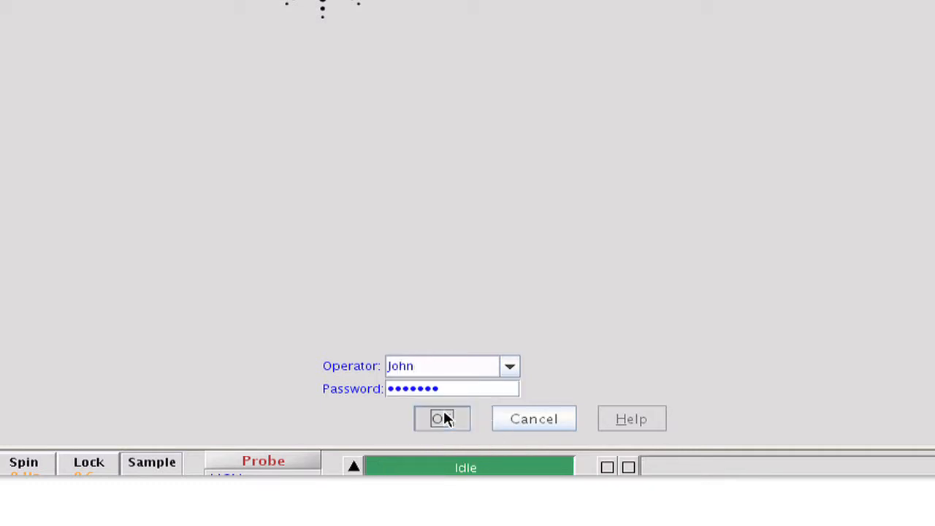
left_click(441, 418)
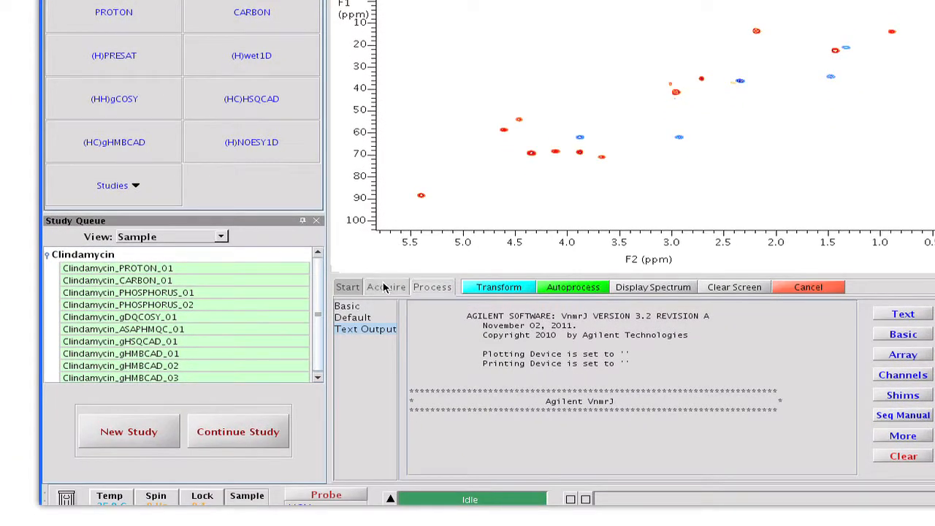
left_click(385, 287)
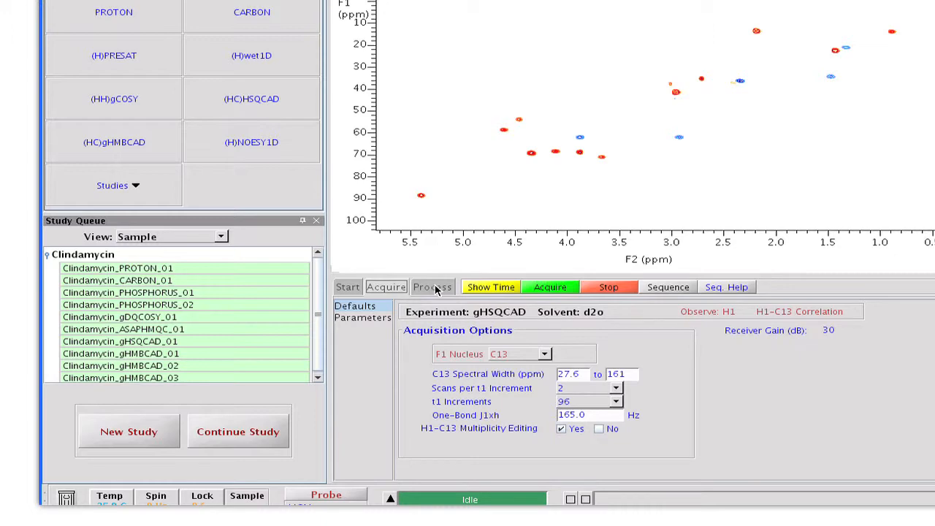
left_click(436, 289)
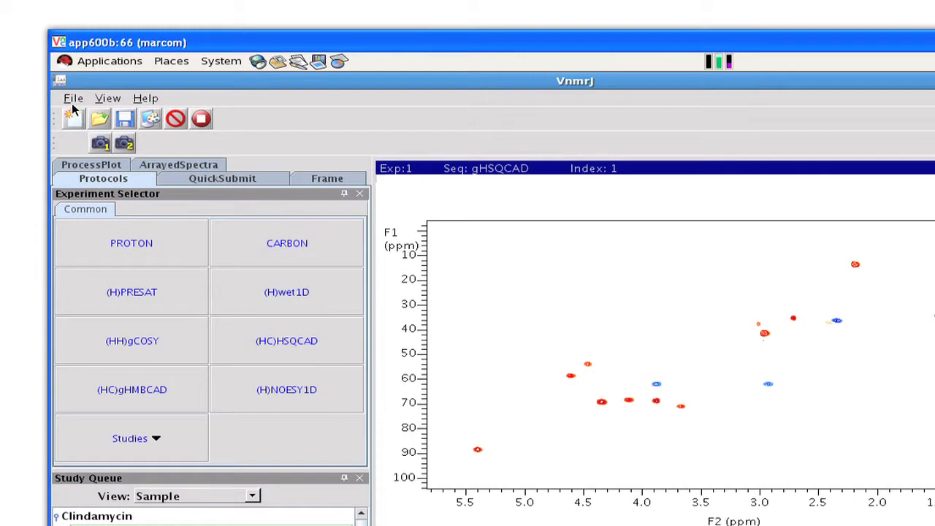
Switch to the operator assigned the PhDStudent persona and view the Acquire and Process panels available to that operator
left_click(73, 99)
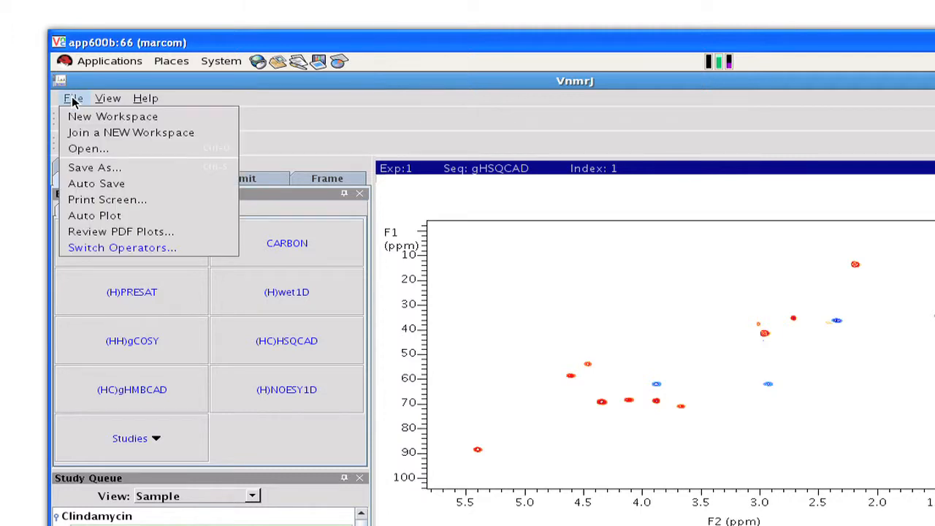
left_click(101, 248)
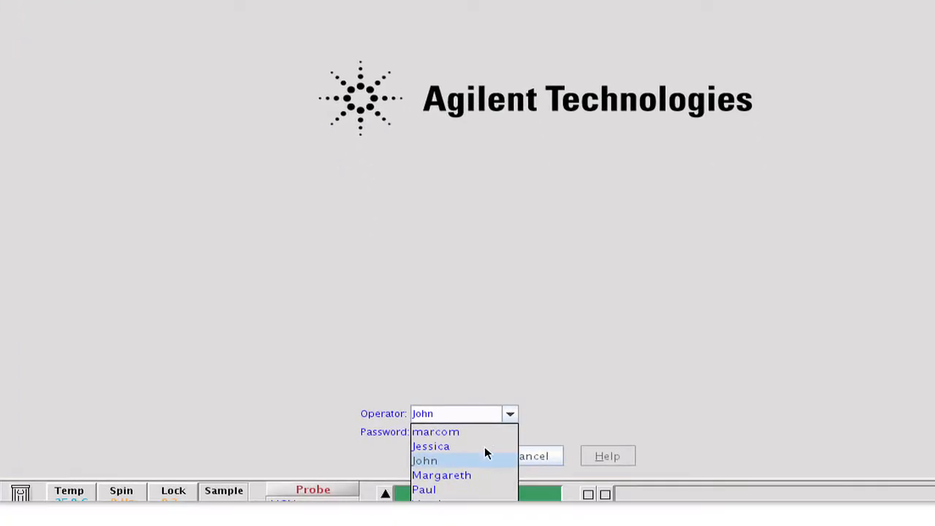
left_click(477, 476)
left_click(460, 459)
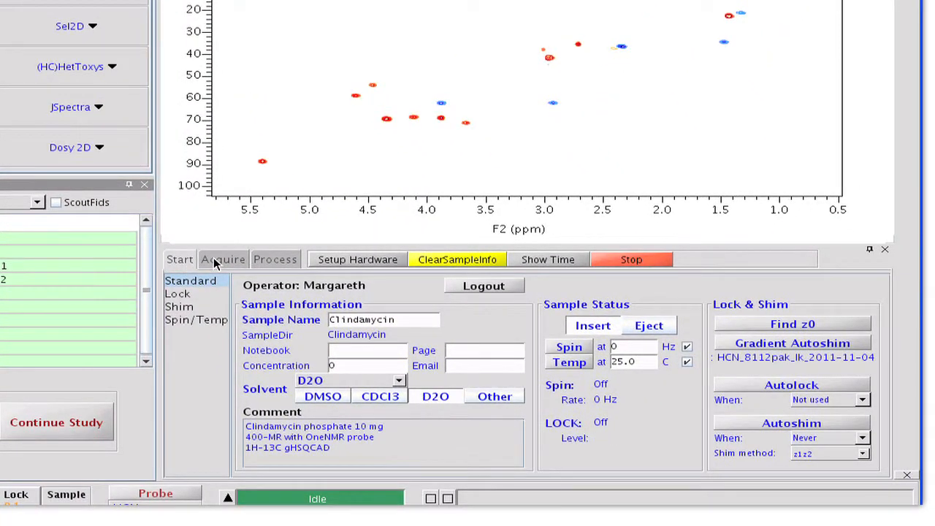
left_click(219, 260)
left_click(264, 259)
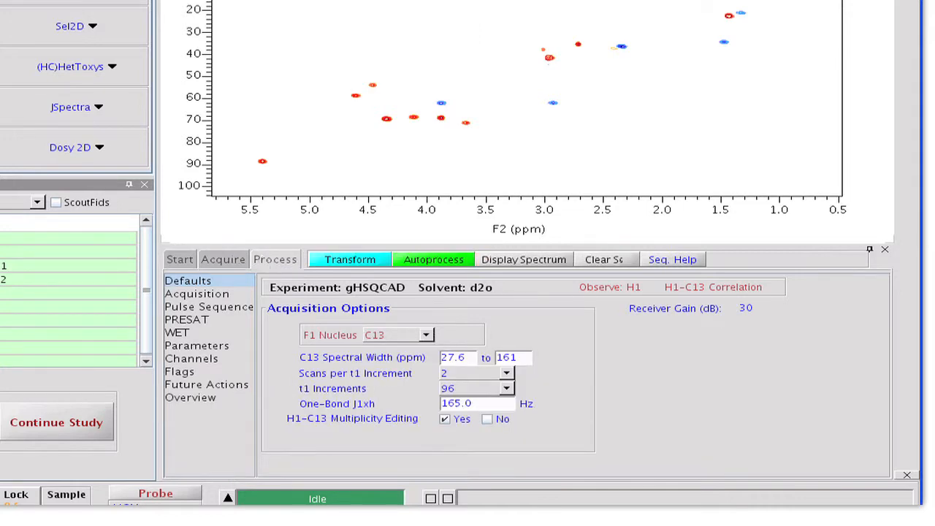